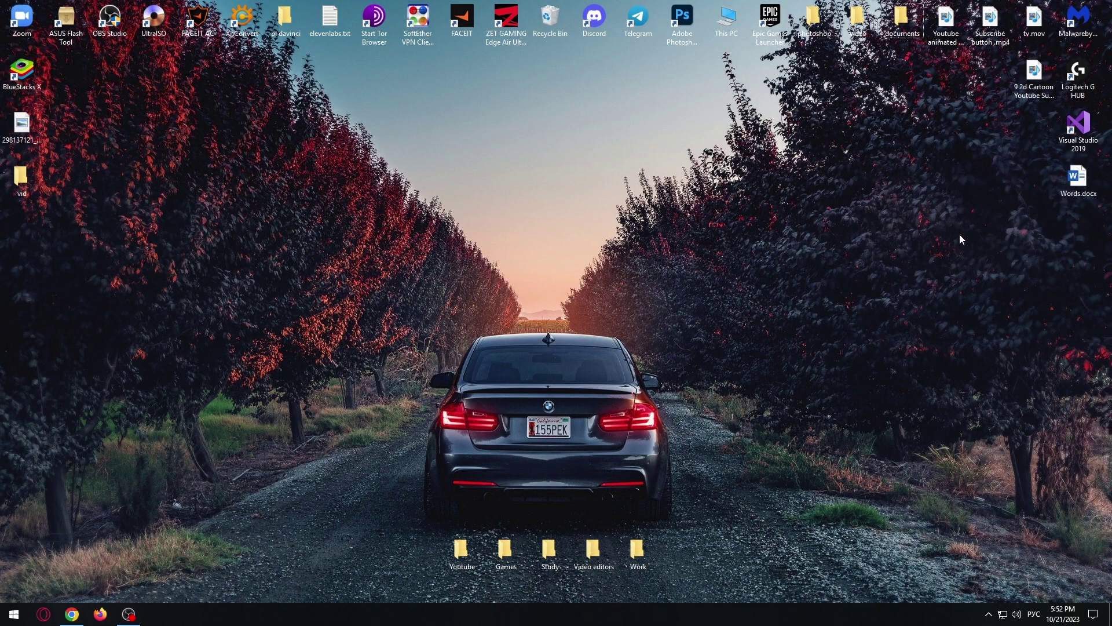
Step: Open Windows Settings from the Start menu on the desktop
mouse_move(1082, 127)
left_mouse_down()
mouse_move(951, 180)
mouse_move(1025, 165)
mouse_move(1069, 141)
left_mouse_up()
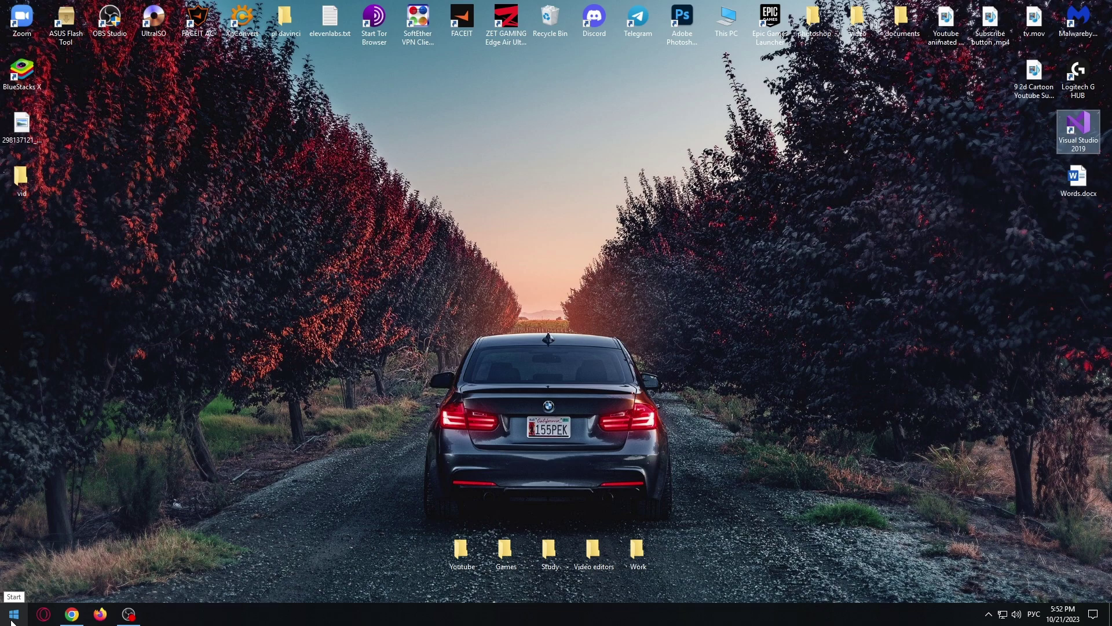
left_click(13, 615)
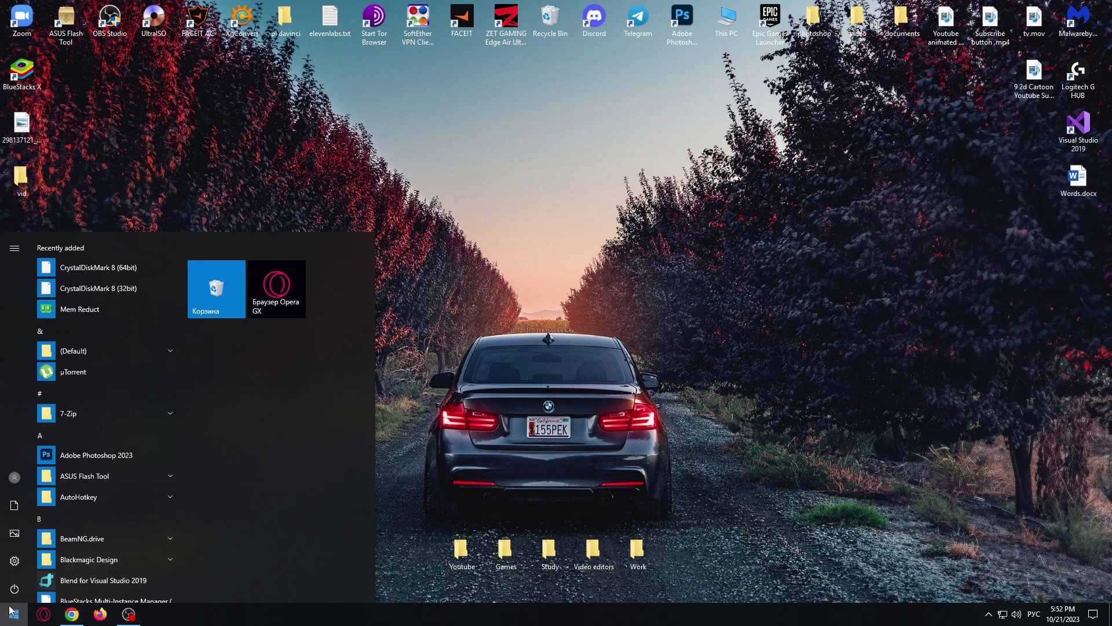
left_click(13, 562)
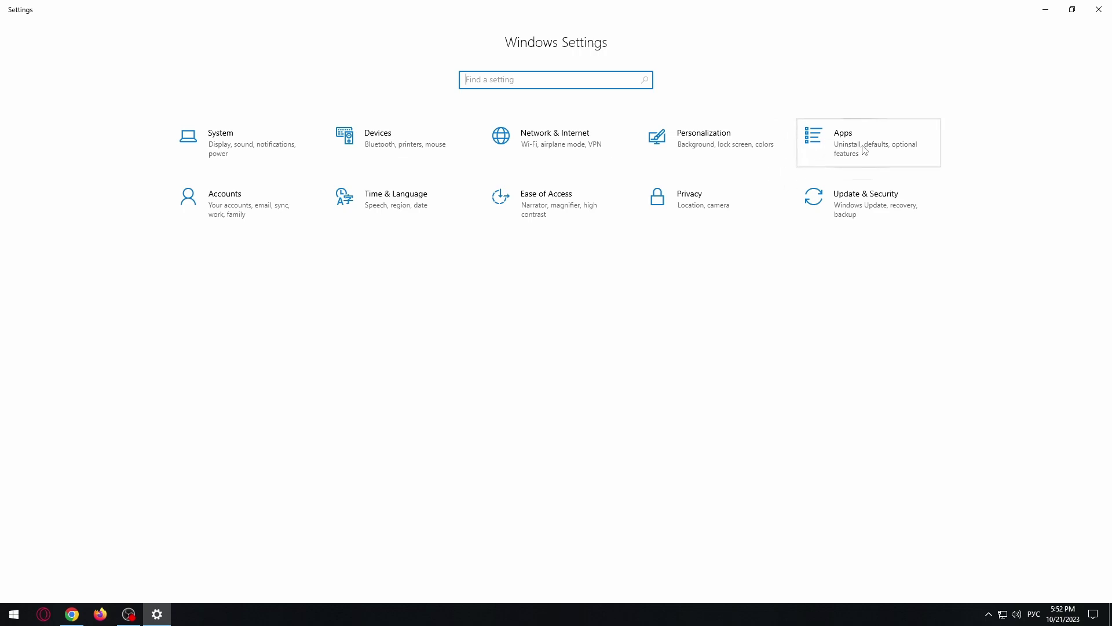
left_click(830, 144)
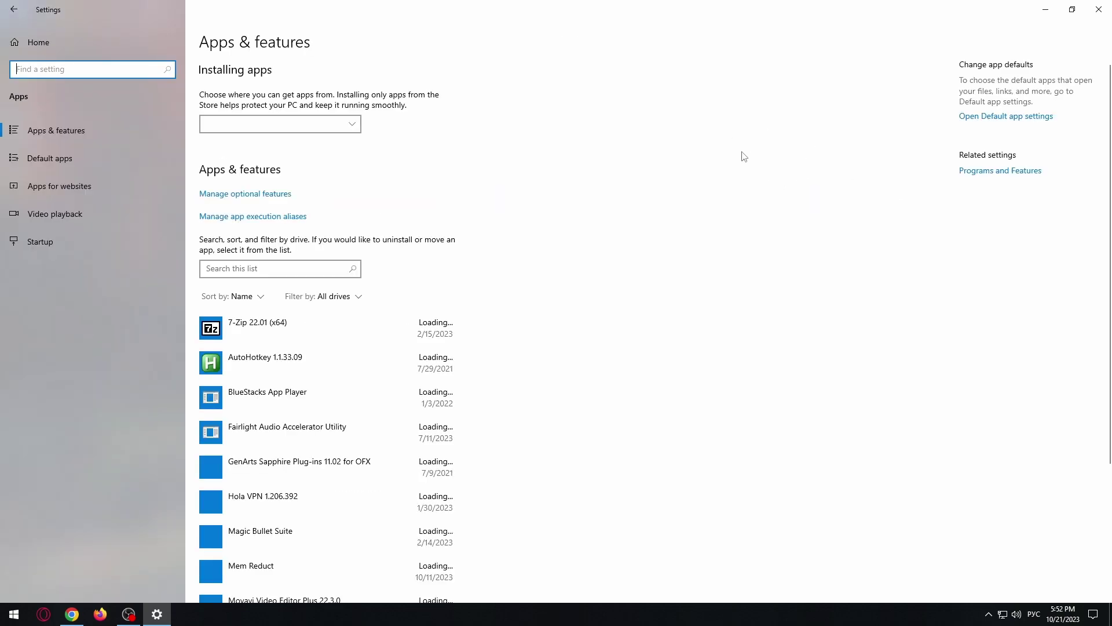
scroll(278, 259, "down", 2)
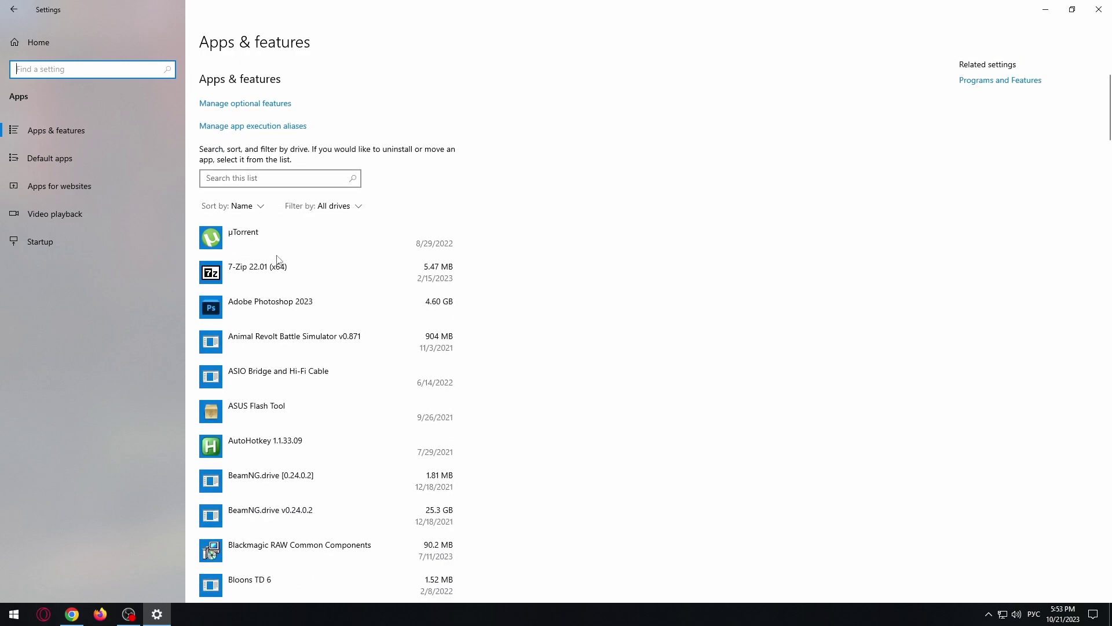
scroll(274, 256, "down", 2)
scroll(251, 245, "down", 1)
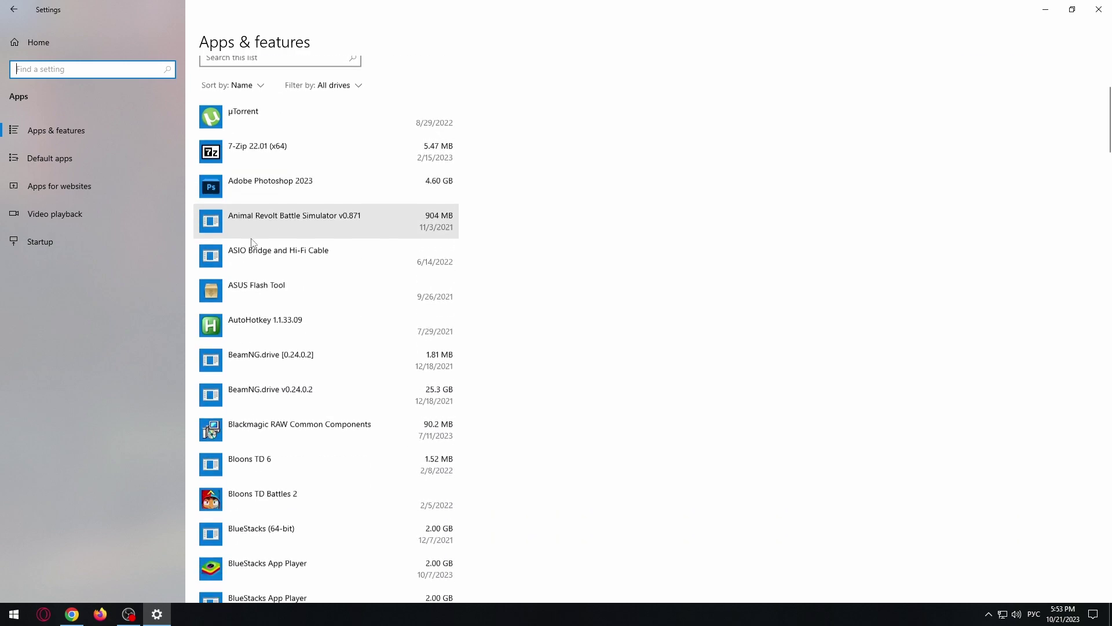
scroll(252, 246, "down", 4)
scroll(257, 248, "down", 4)
scroll(260, 245, "down", 4)
scroll(259, 305, "down", 10)
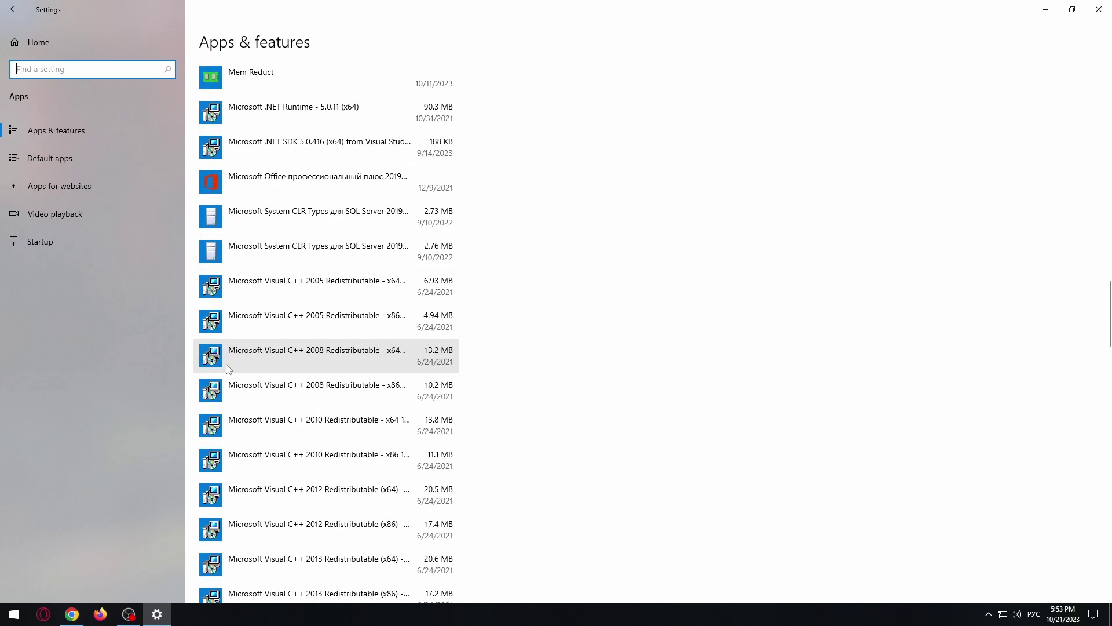
scroll(235, 365, "down", 6)
scroll(348, 386, "down", 3)
scroll(349, 387, "down", 5)
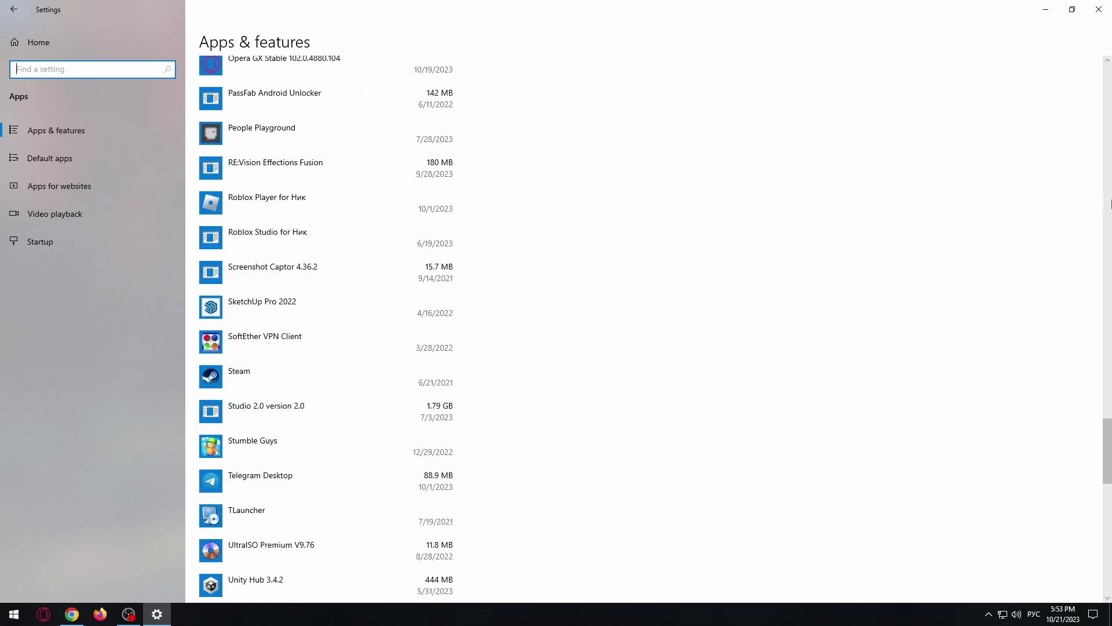
mouse_move(1107, 450)
left_mouse_down()
mouse_move(1109, 148)
mouse_move(332, 220)
left_mouse_up()
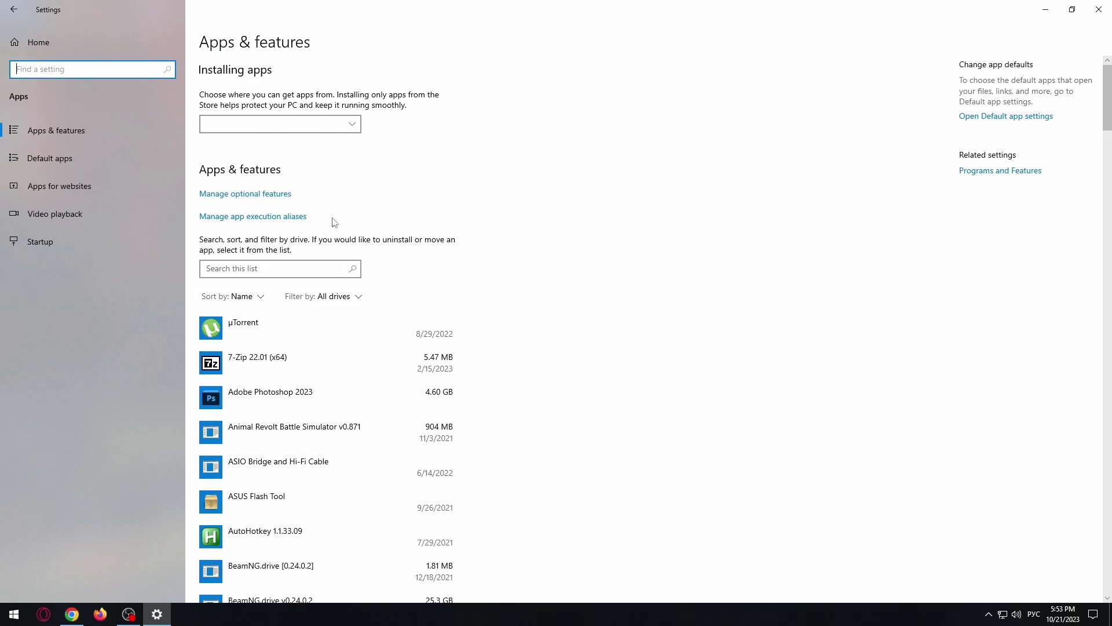
left_click(234, 269)
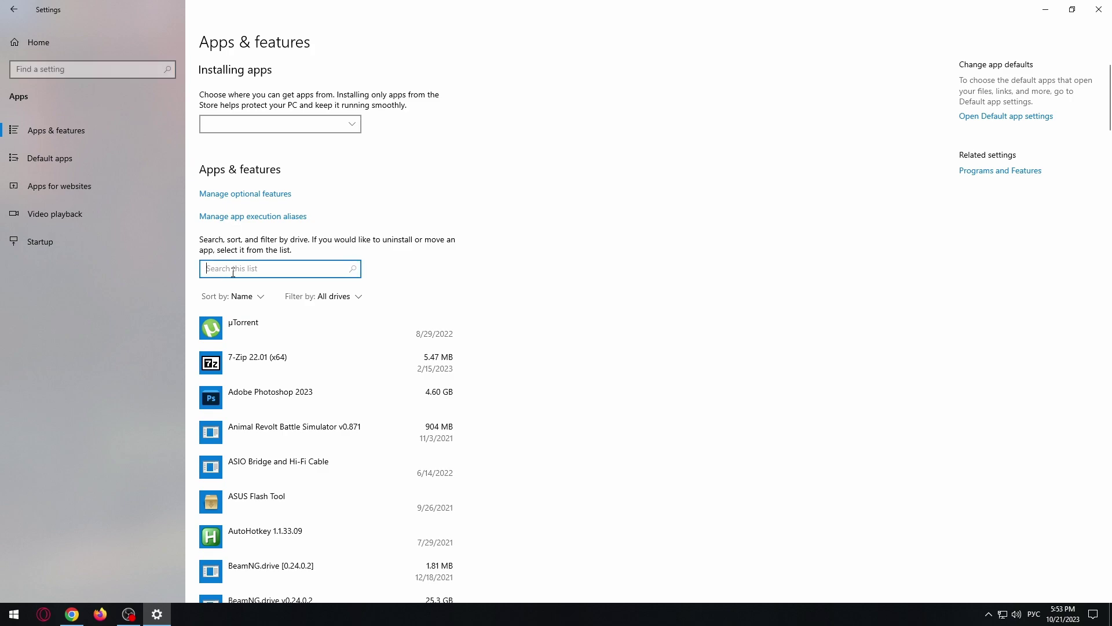
type("мшы")
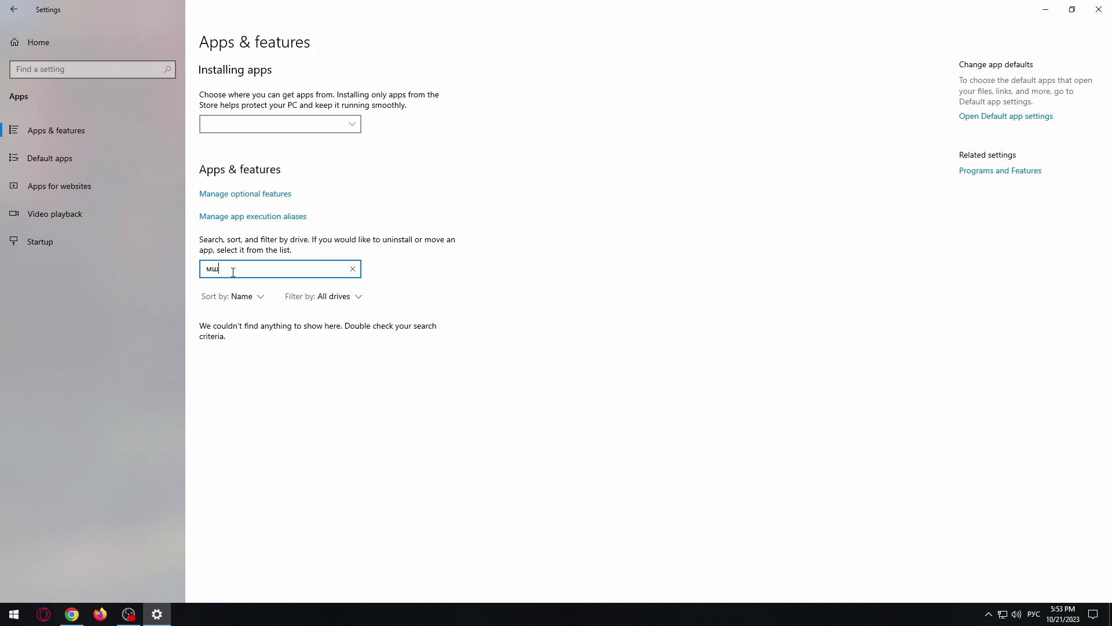
Step: Erase the mistyped Cyrillic letters in the app search box and switch the keyboard layout to English
key("BackSpace")
key("BackSpace")
key("BackSpace")
key("alt+shift")
type("visu")
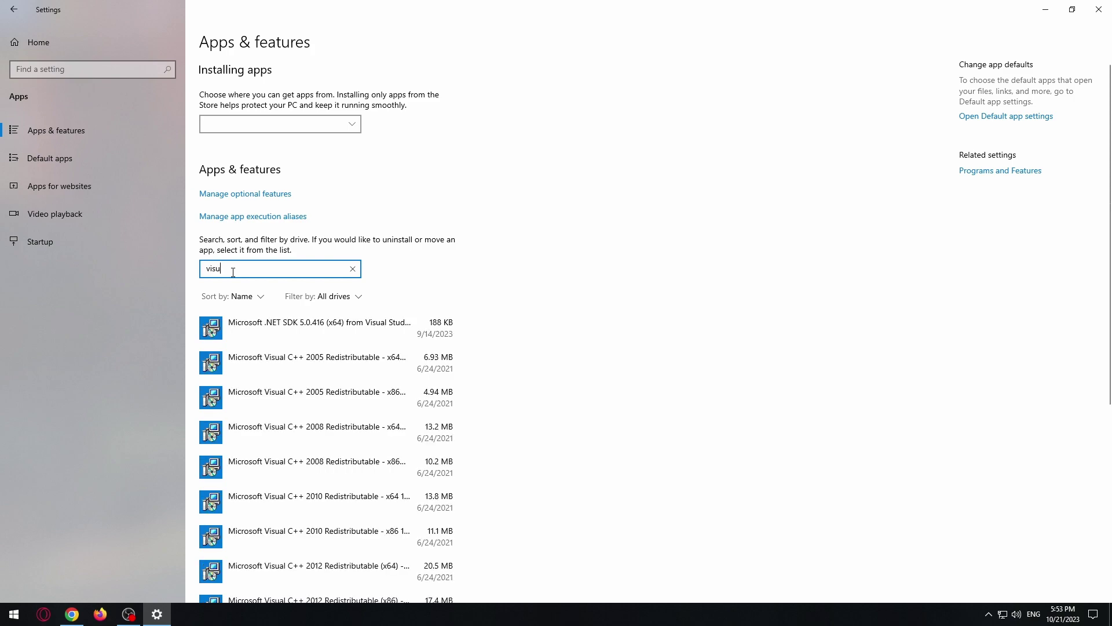
type("al stu")
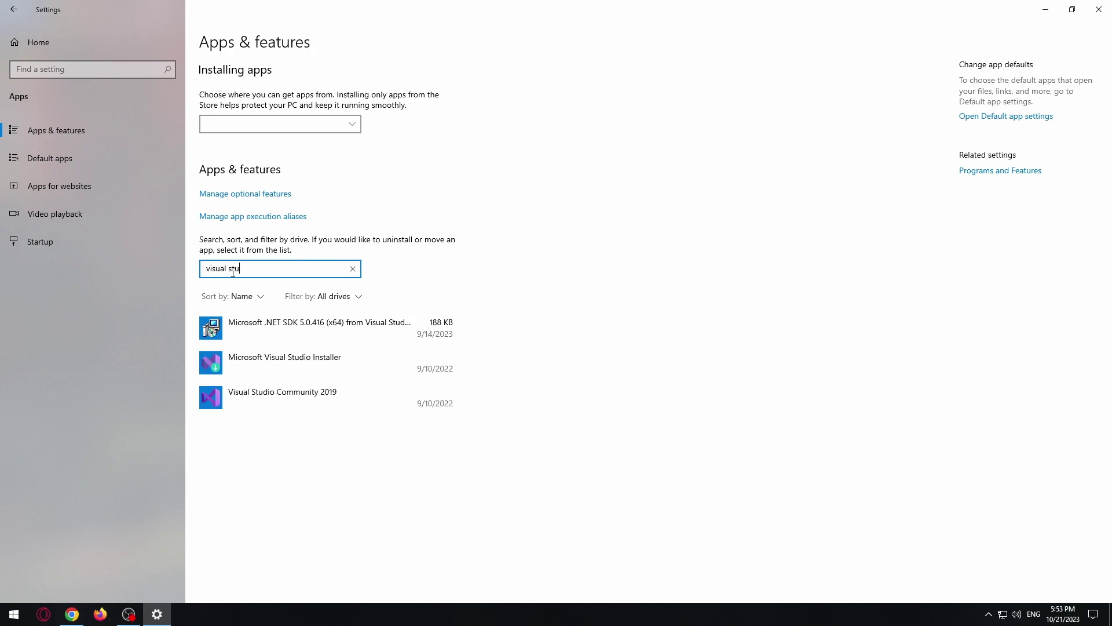
type("dio")
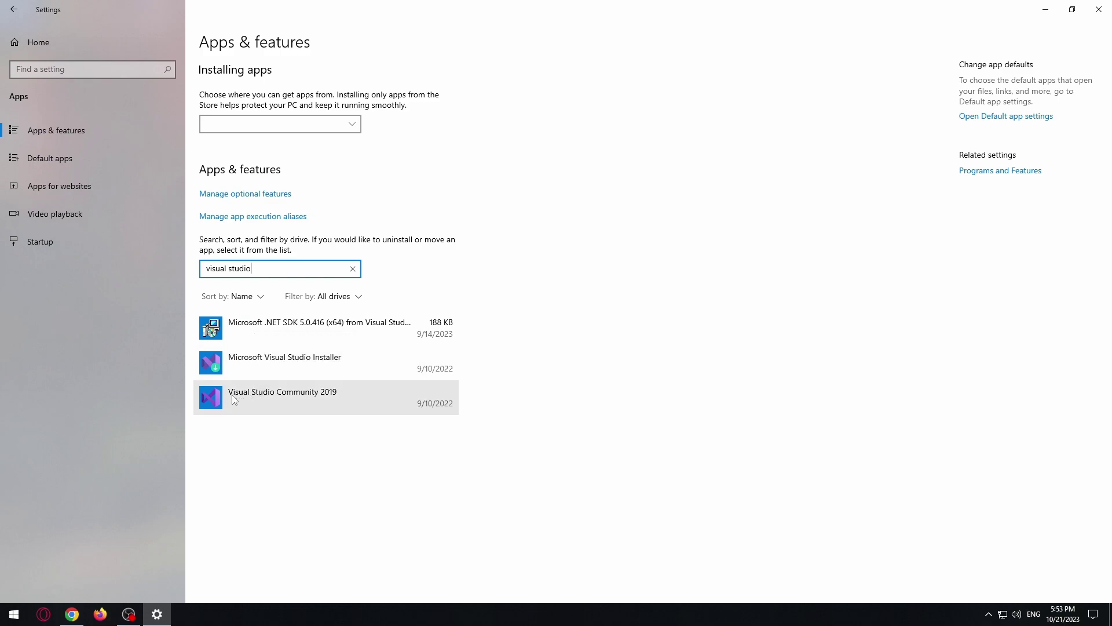
Step: Select Microsoft Visual Studio Installer in the apps list and choose Uninstall
left_click(330, 370)
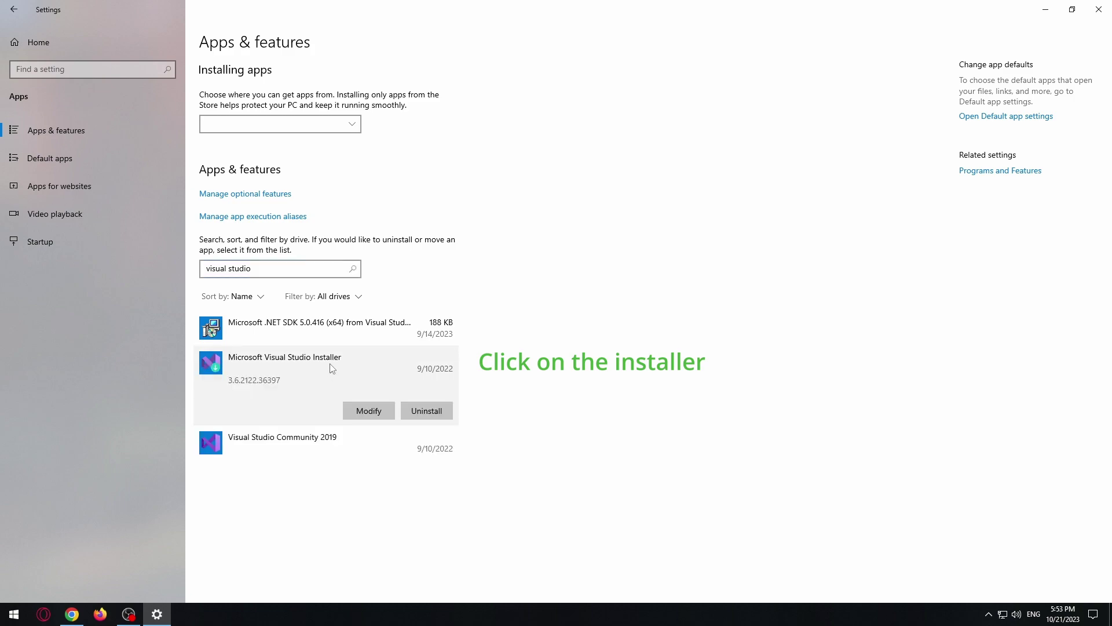
left_click(407, 410)
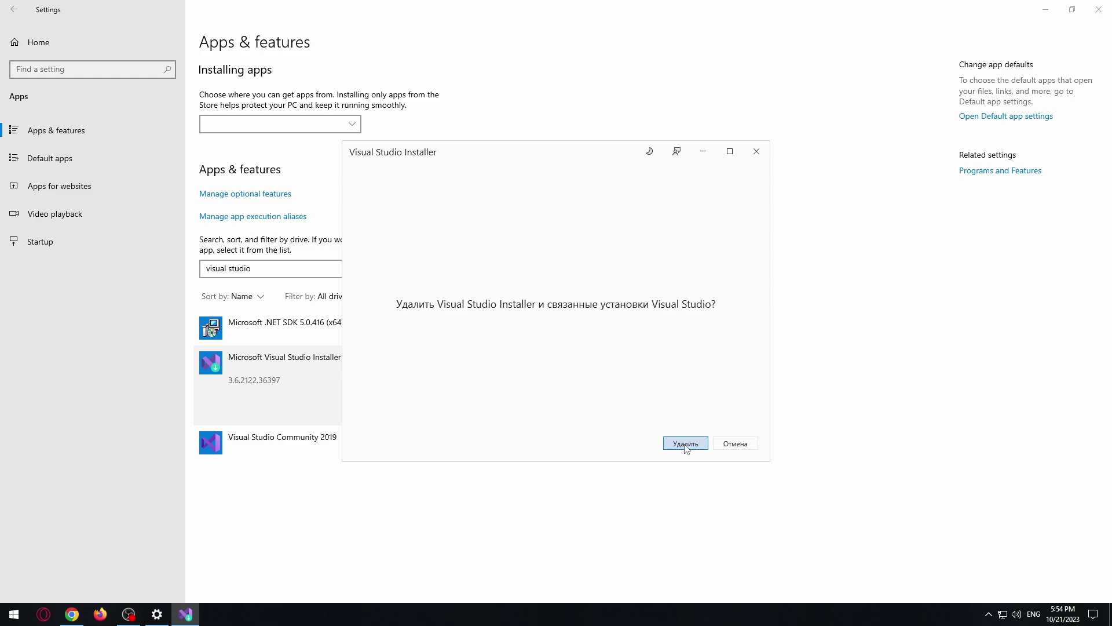
Step: Accept the installer's prompt to remove Visual Studio Community 2019 along with the installer
left_click(685, 444)
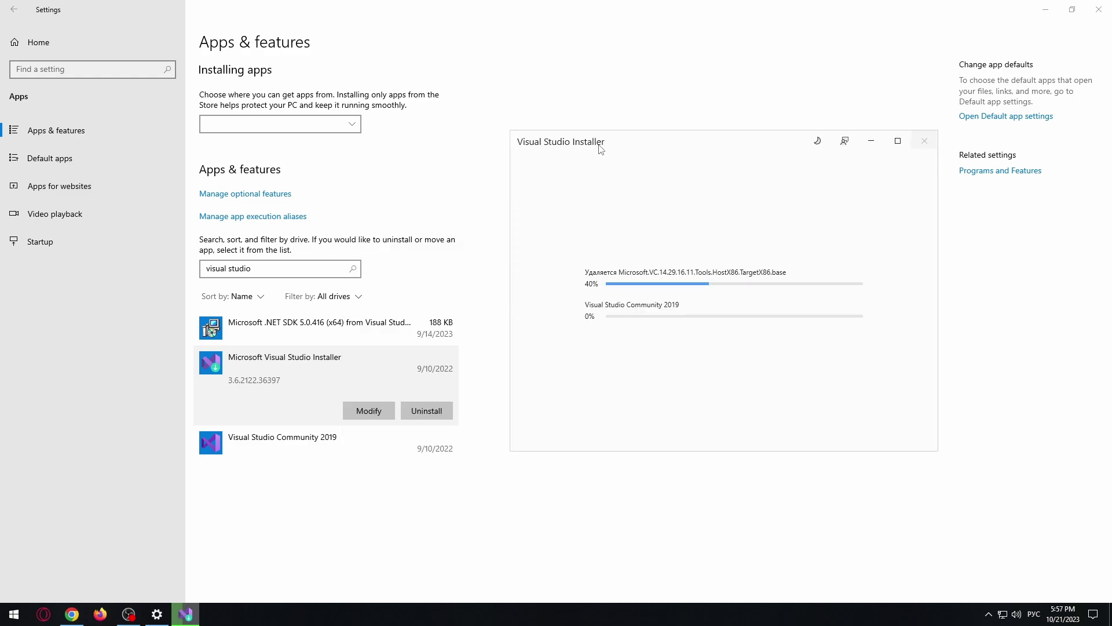